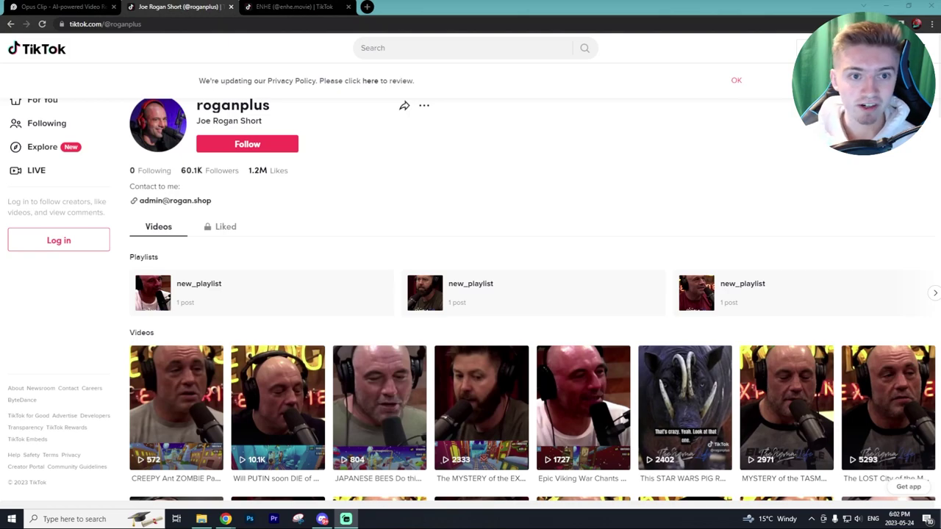
Step: Browse the podcast creator's video grid, then switch to the enhe.movie profile
scroll(567, 242, down, 1)
scroll(567, 242, up, 1)
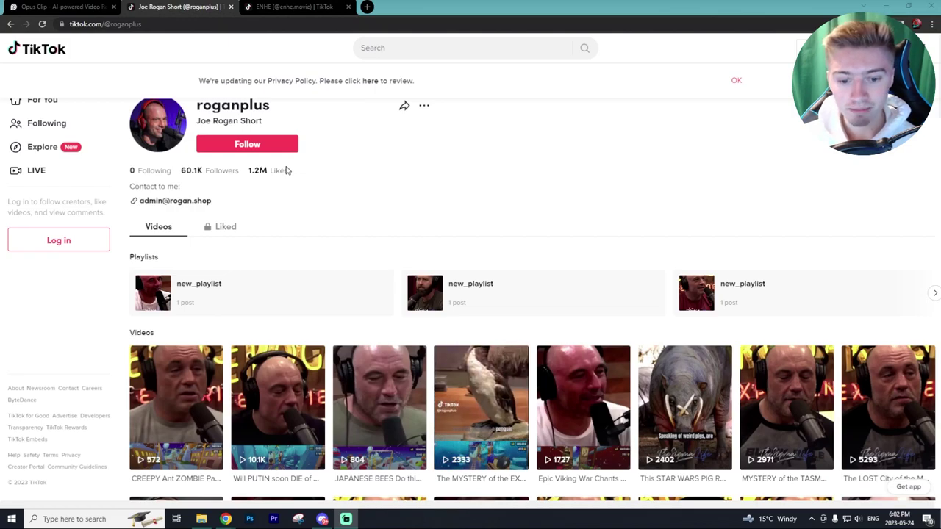
scroll(382, 372, down, 3)
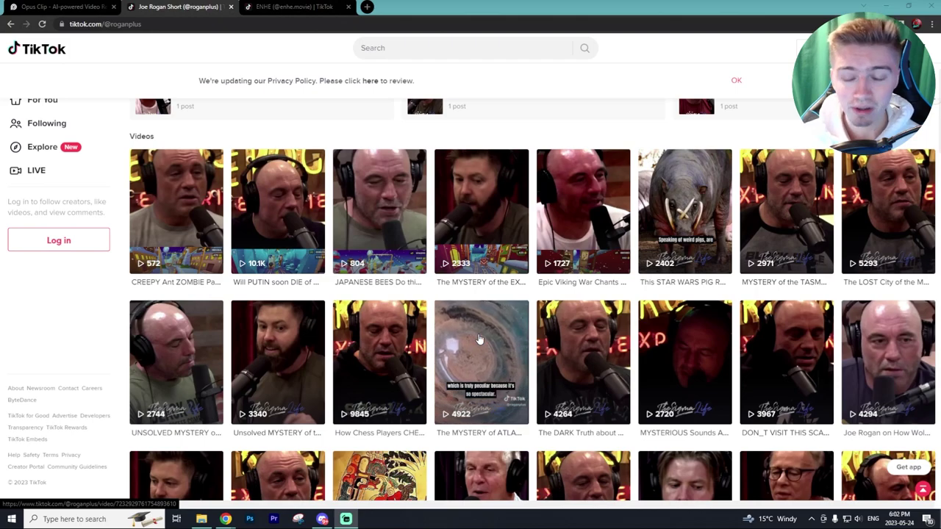
click(294, 6)
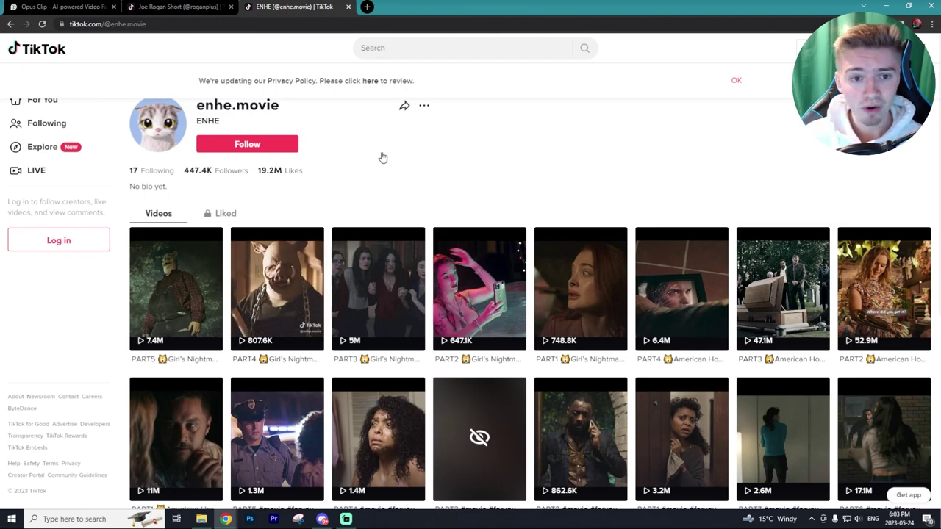
Step: Browse the enhe.movie clips, then return to the podcast-clips profile's Videos grid
scroll(380, 155, down, 10)
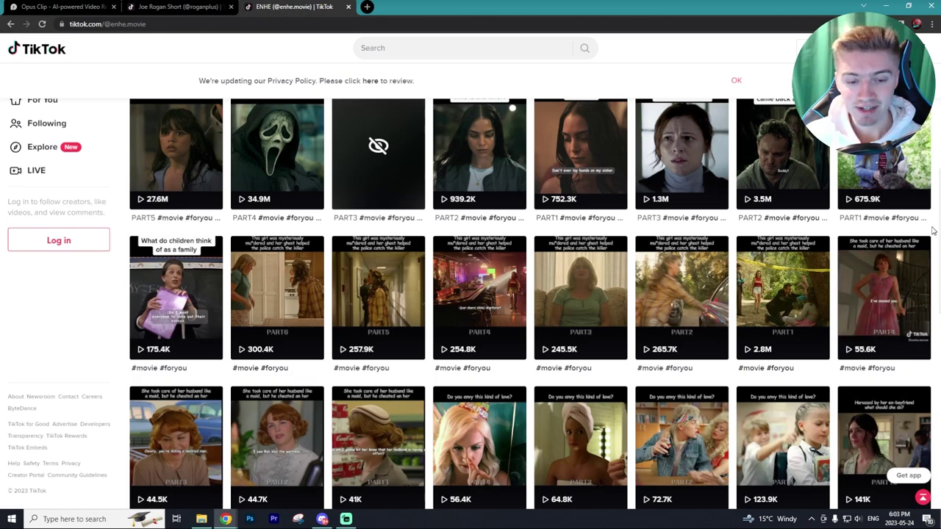
scroll(235, 74, up, 1)
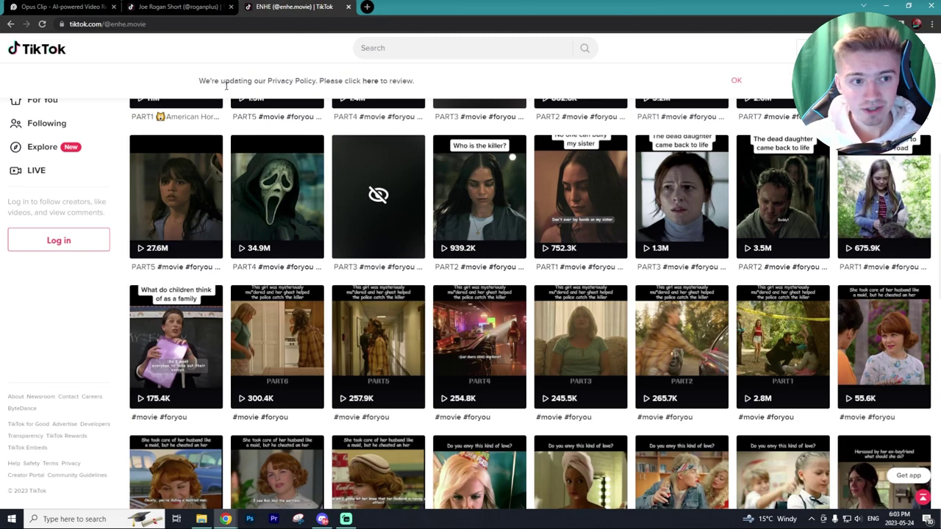
click(180, 6)
scroll(390, 254, down, 2)
scroll(375, 250, up, 2)
scroll(537, 302, down, 1)
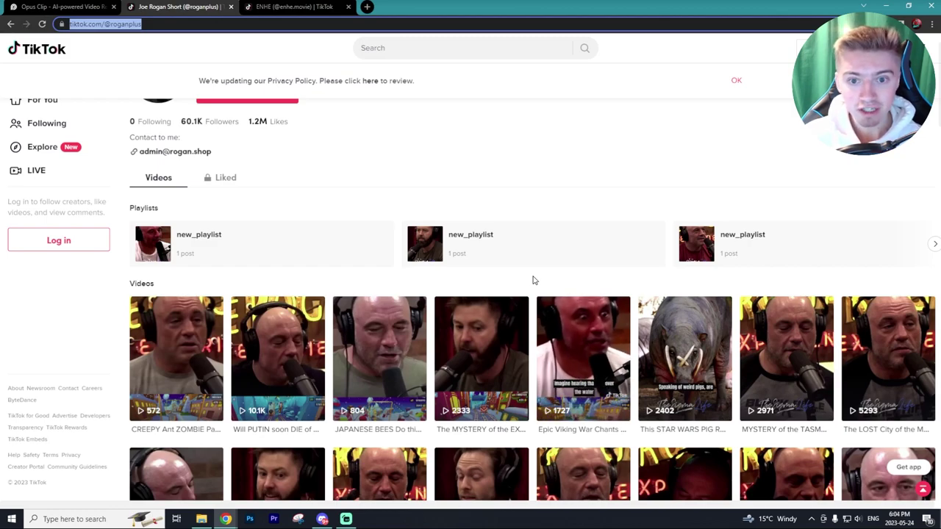
Step: Select the YouTube episode's full web address and bring up its copy menu
scroll(533, 280, up, 2)
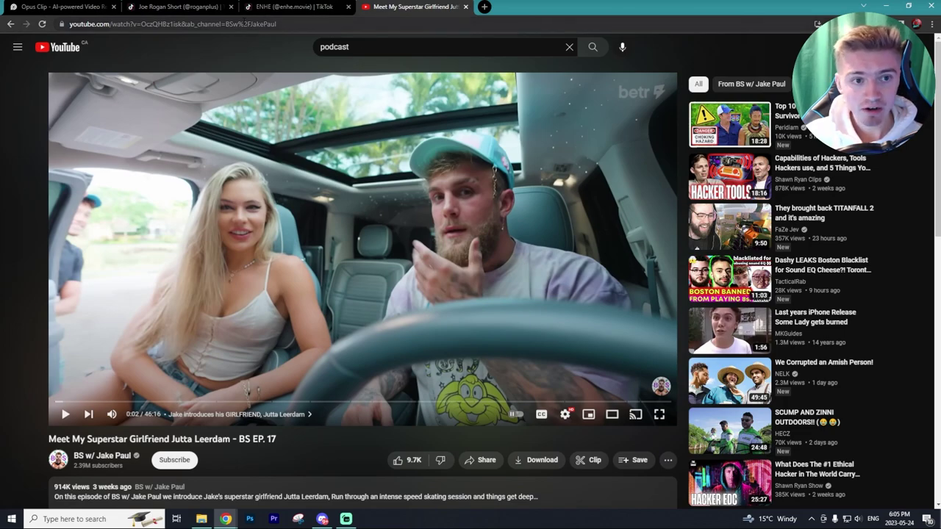
click(244, 23)
right_click(243, 24)
Step: Copy the episode link and switch to the Opus Clip home page
click(267, 75)
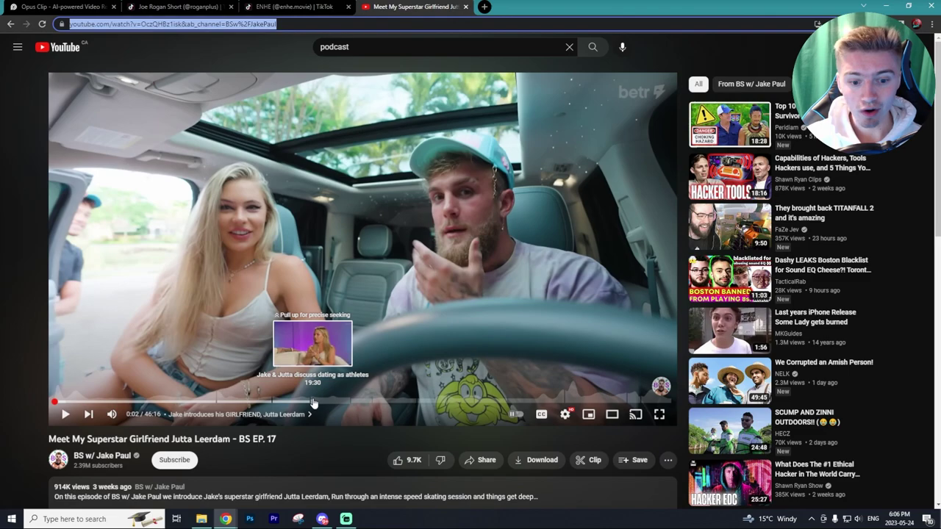
click(59, 6)
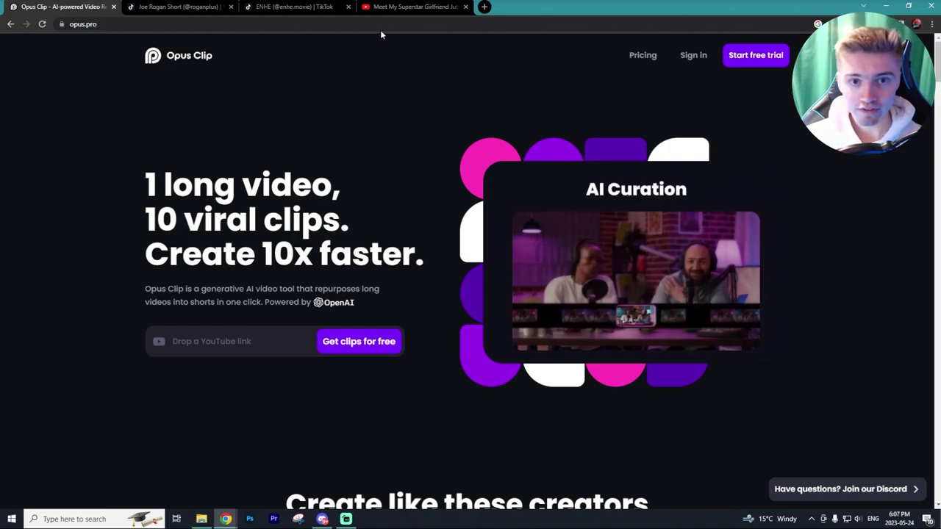
Step: Recopy the YouTube episode link, paste it into Opus Clip's link box, and request clips
click(397, 6)
right_click(139, 25)
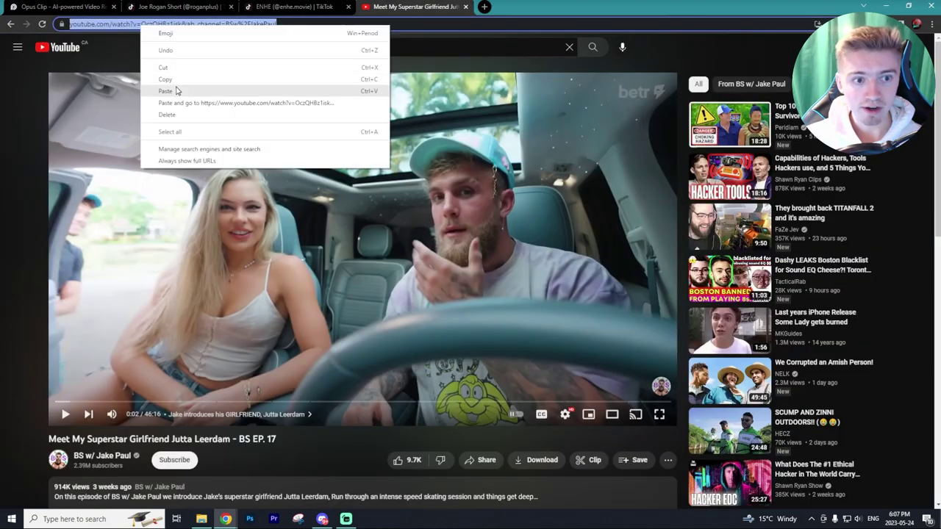
click(177, 81)
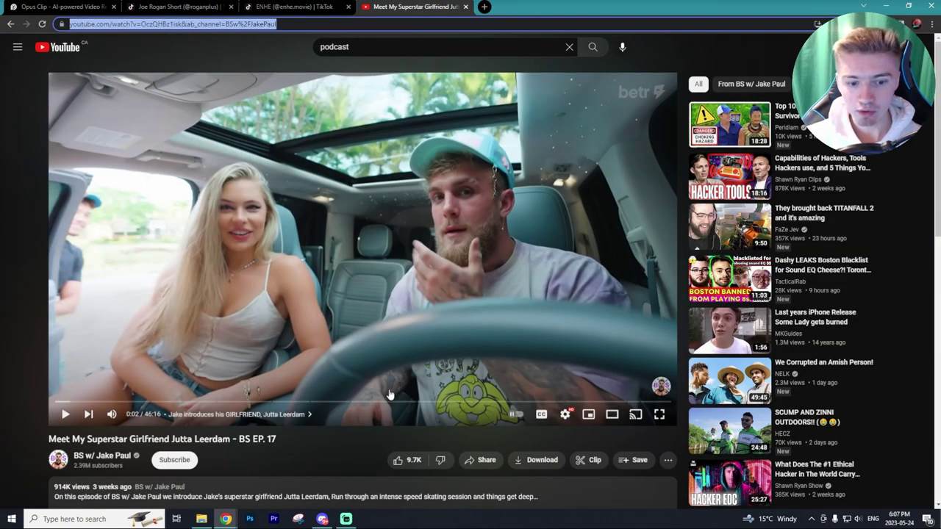
click(62, 7)
right_click(240, 341)
click(284, 253)
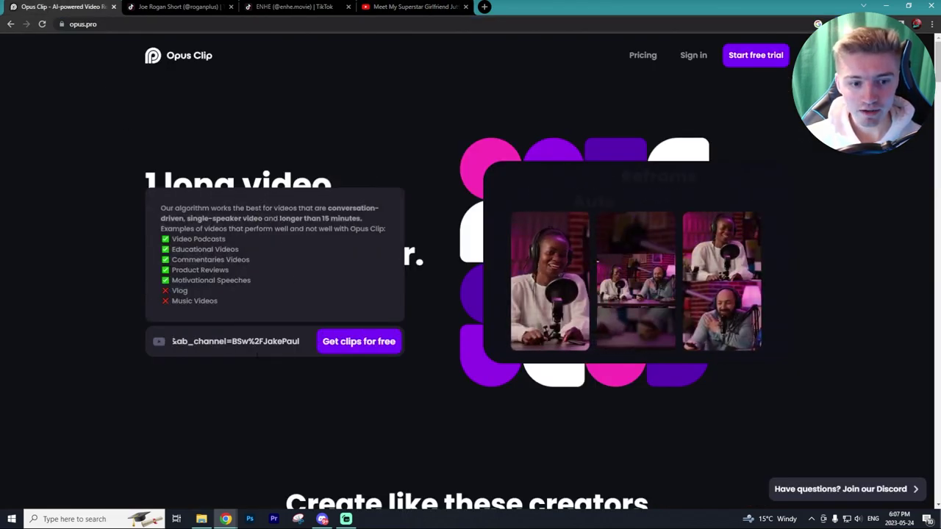
click(358, 341)
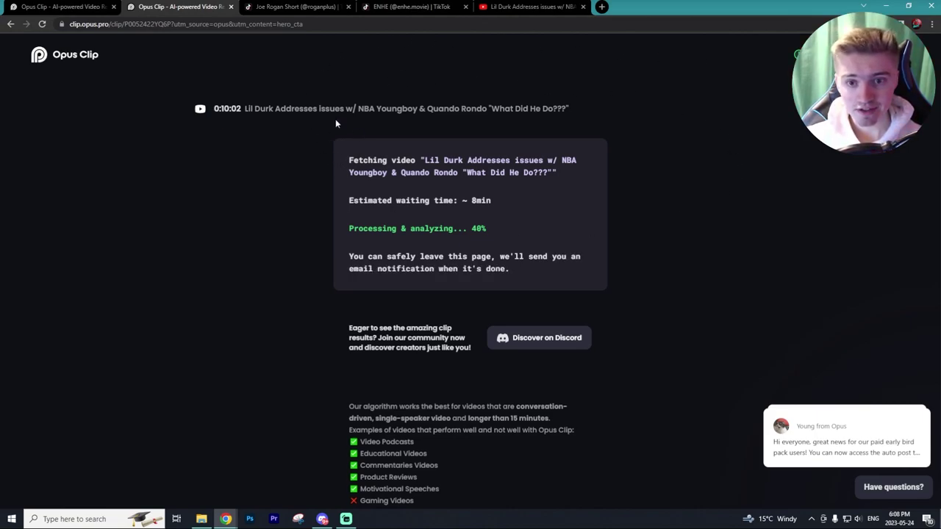
Step: Wait while Opus Clip fetches and analyzes the 10:02 video, selecting text meanwhile
drag(246, 108, 593, 127)
click(587, 124)
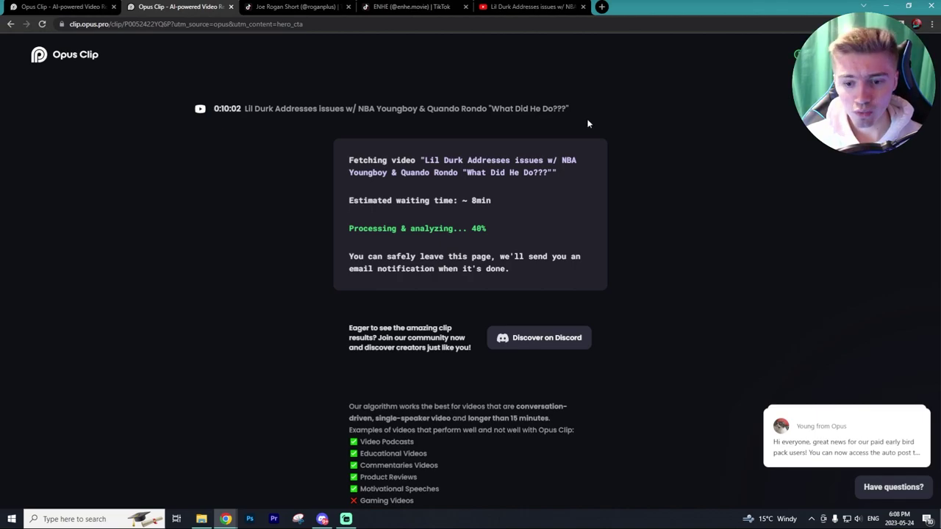
mouse_move(793, 58)
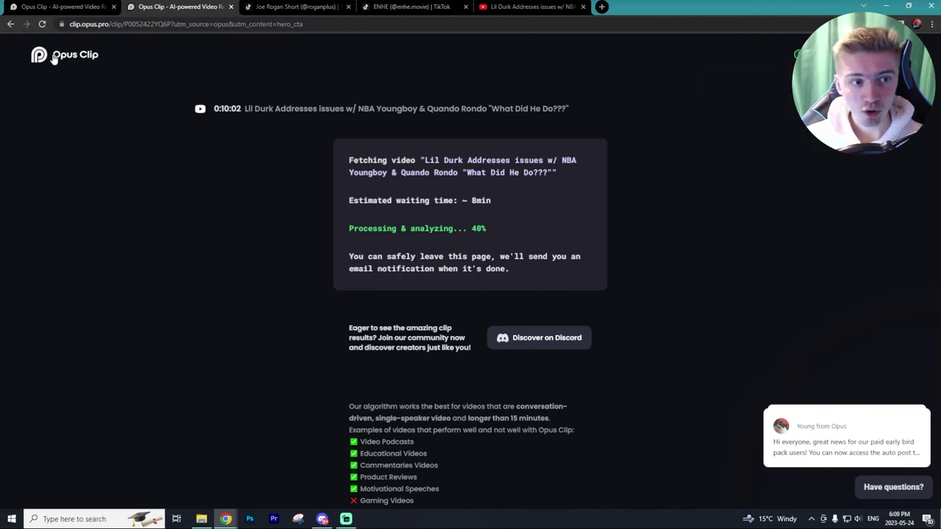
drag(433, 228, 365, 228)
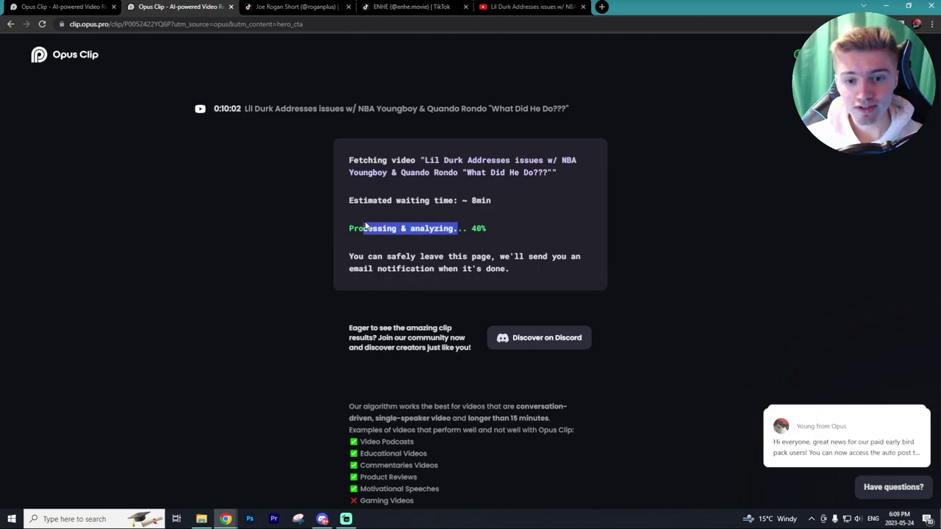
click(446, 97)
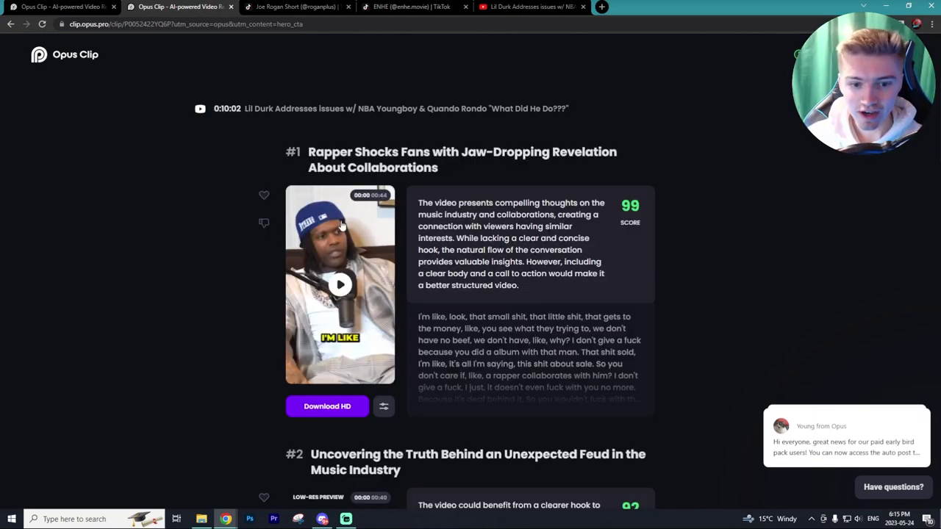
Step: Review the clip results, checking the top clip's 99 viral score and clip #7's score explanation
click(526, 5)
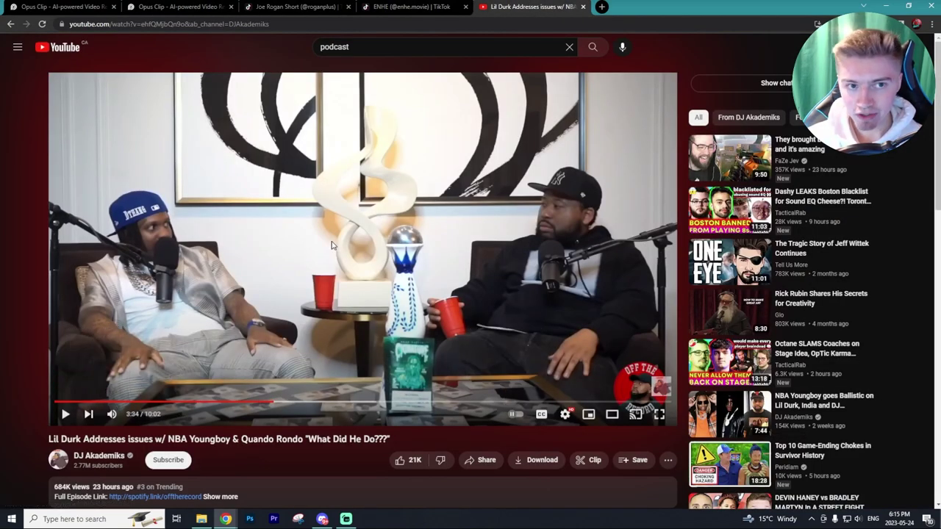
click(143, 6)
scroll(443, 360, down, 1)
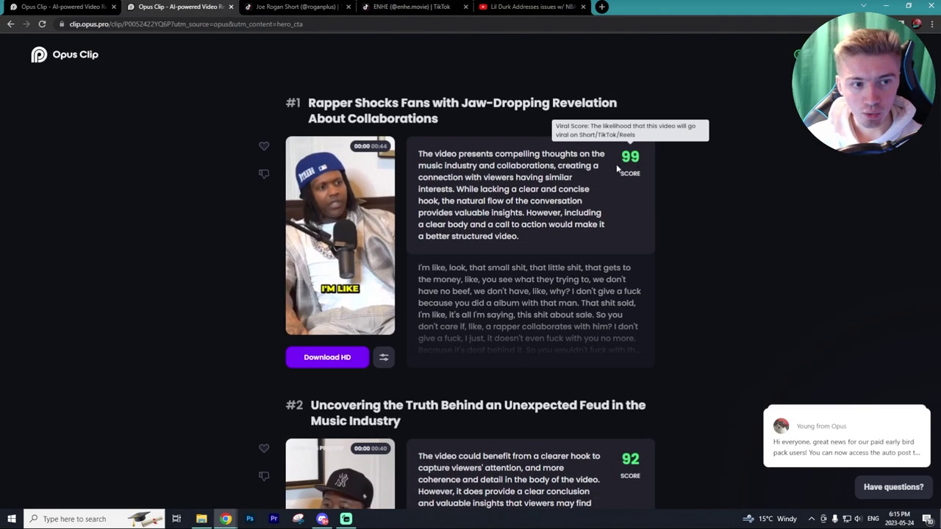
mouse_move(624, 157)
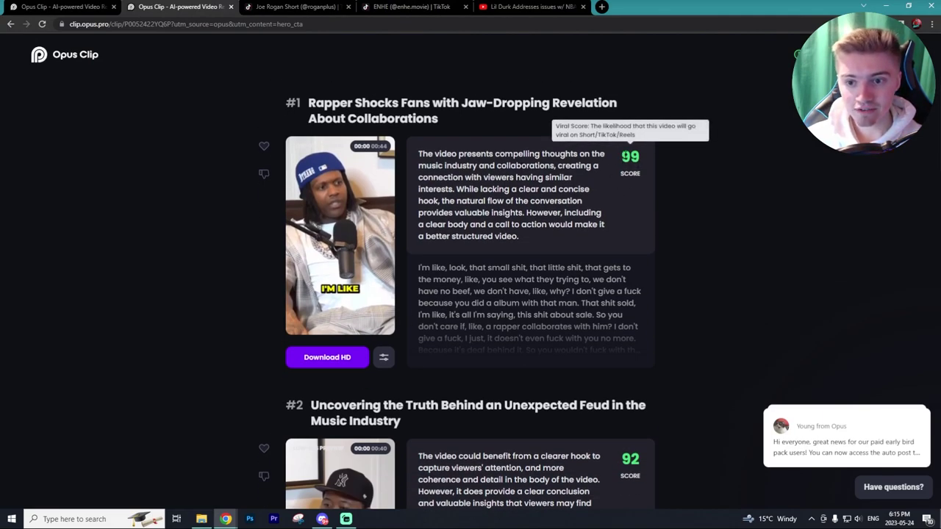
drag(624, 157, 642, 158)
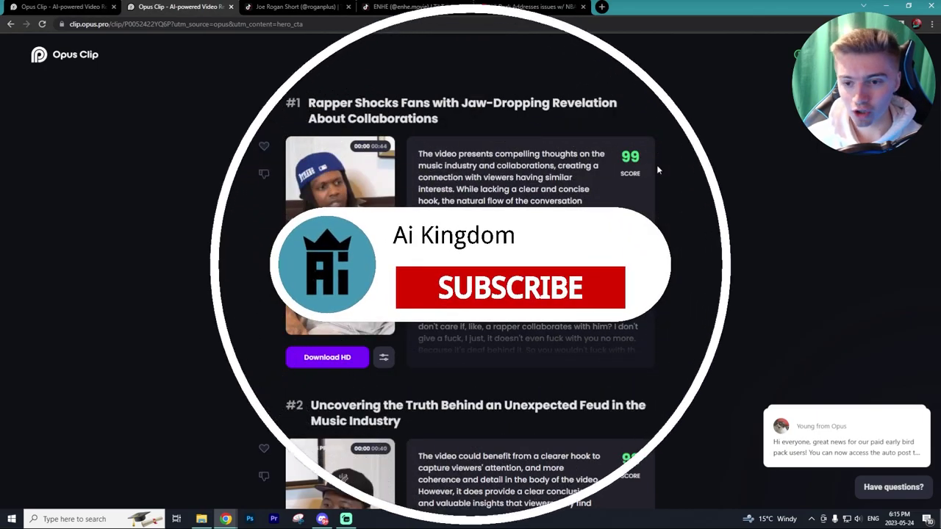
scroll(627, 152, down, 12)
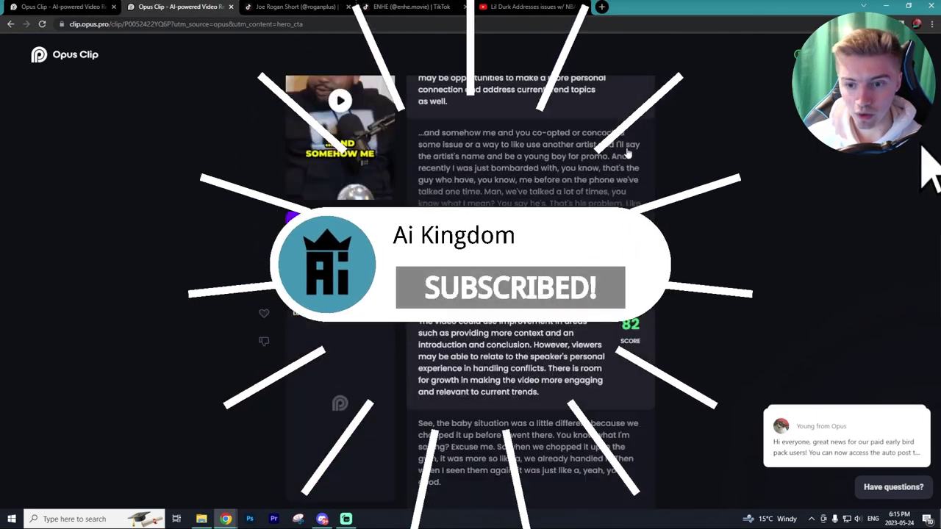
scroll(627, 153, down, 6)
double_click(630, 282)
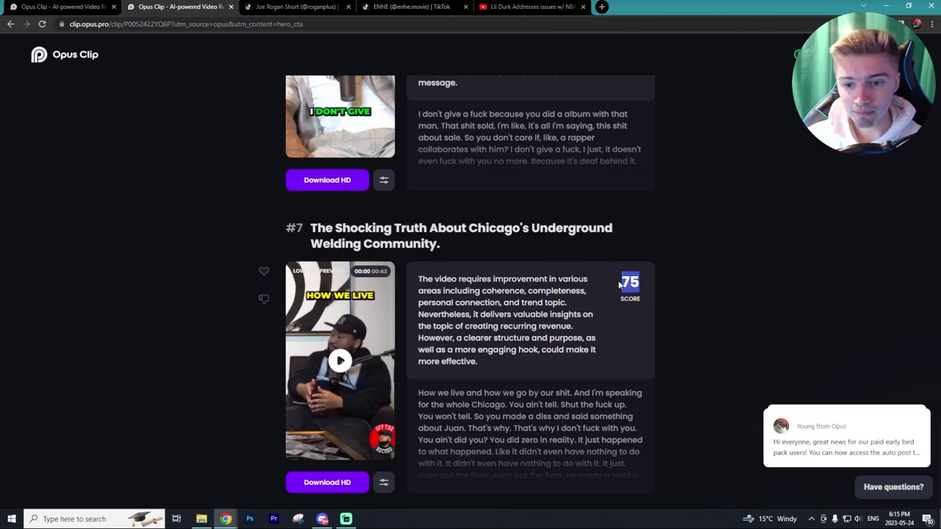
scroll(623, 281, up, 20)
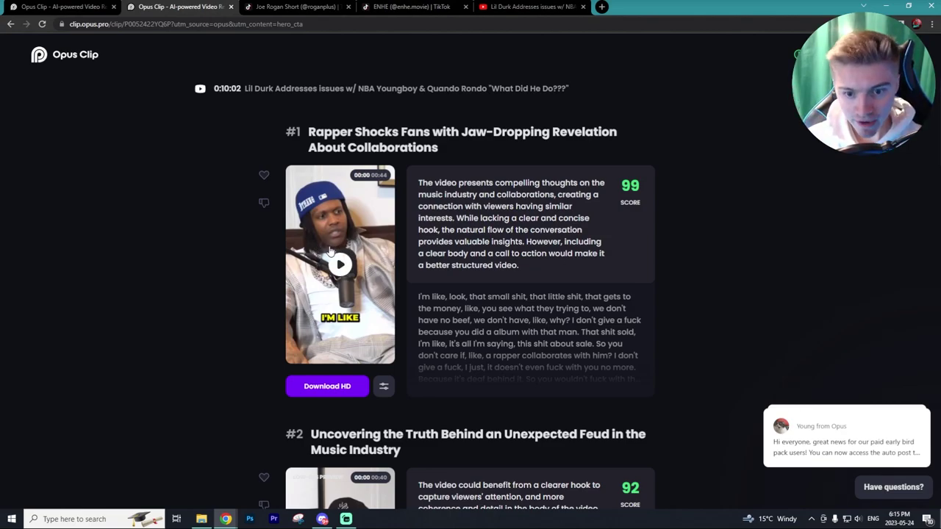
Step: Read through the top clip's summary, selecting words and phrases in it
drag(418, 182, 546, 269)
click(439, 181)
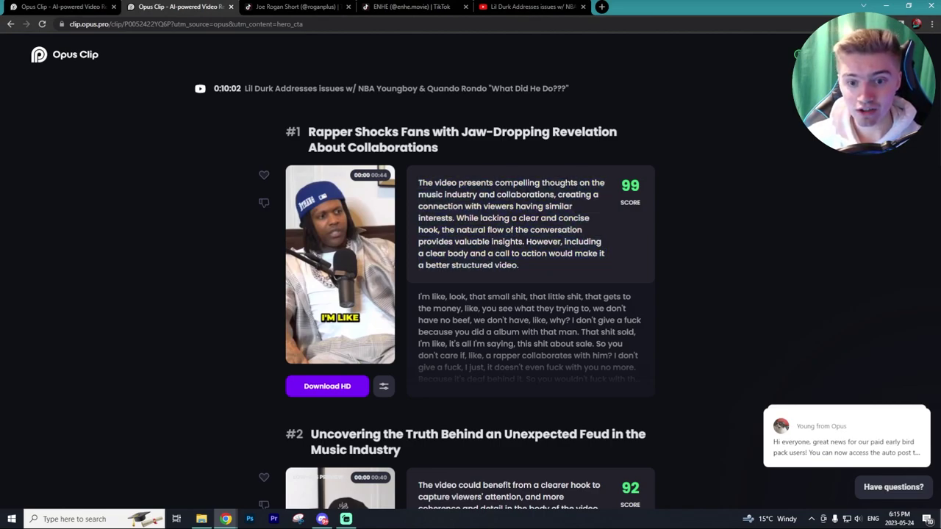
double_click(545, 194)
click(545, 194)
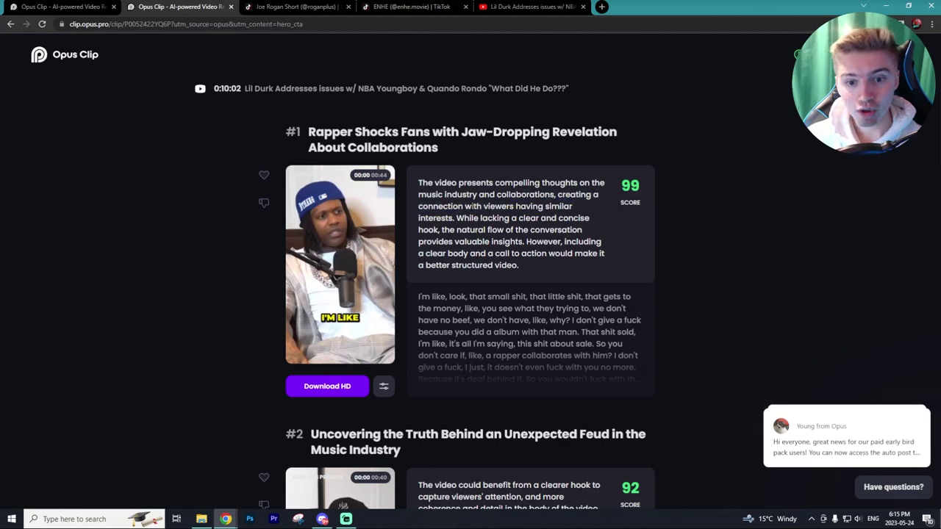
drag(465, 206, 543, 206)
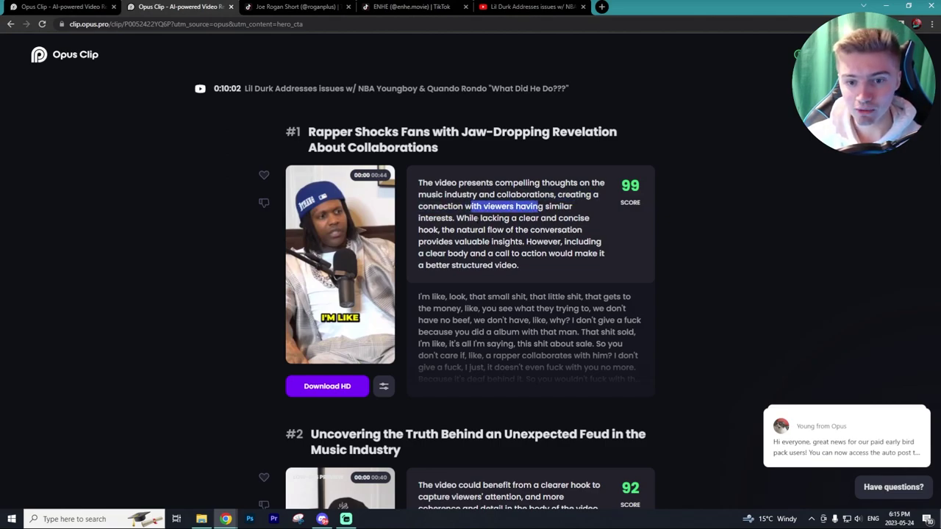
click(542, 206)
drag(525, 266, 500, 253)
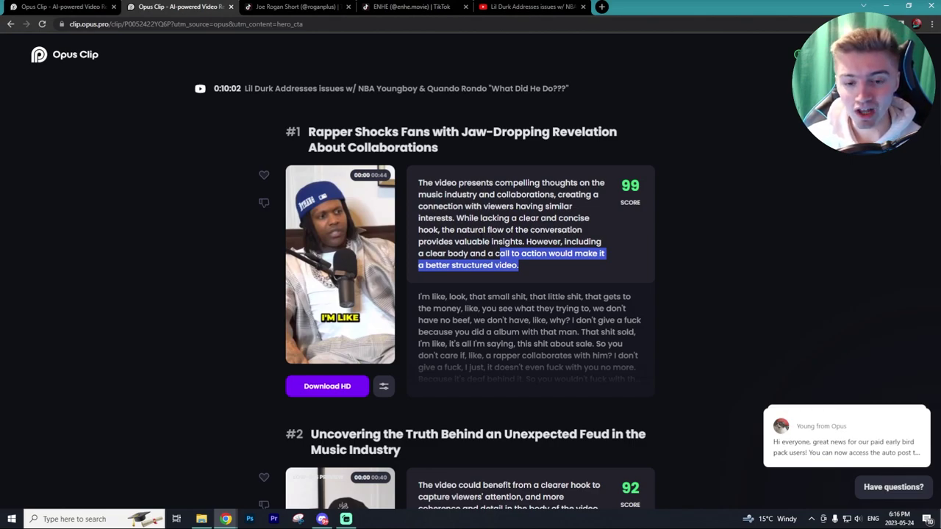
Step: Preview the top clip and open it in the clip editor
mouse_move(380, 243)
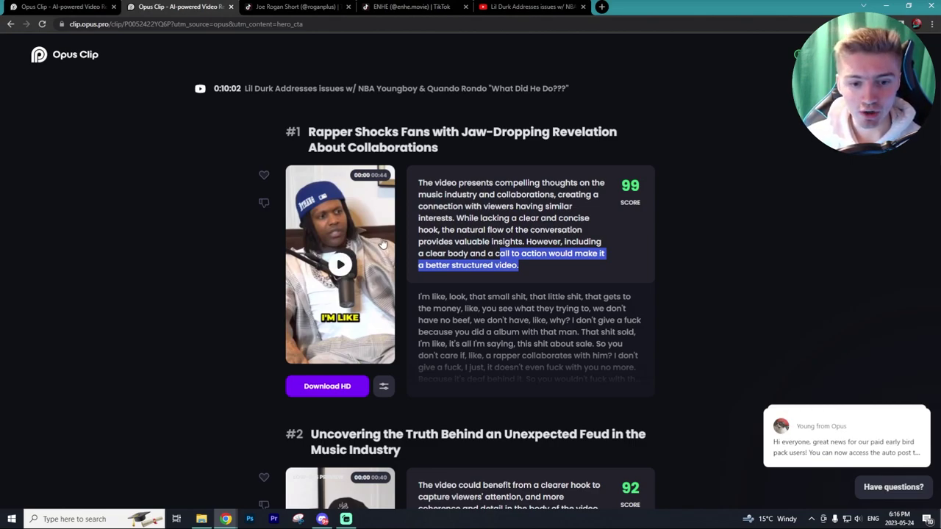
click(339, 266)
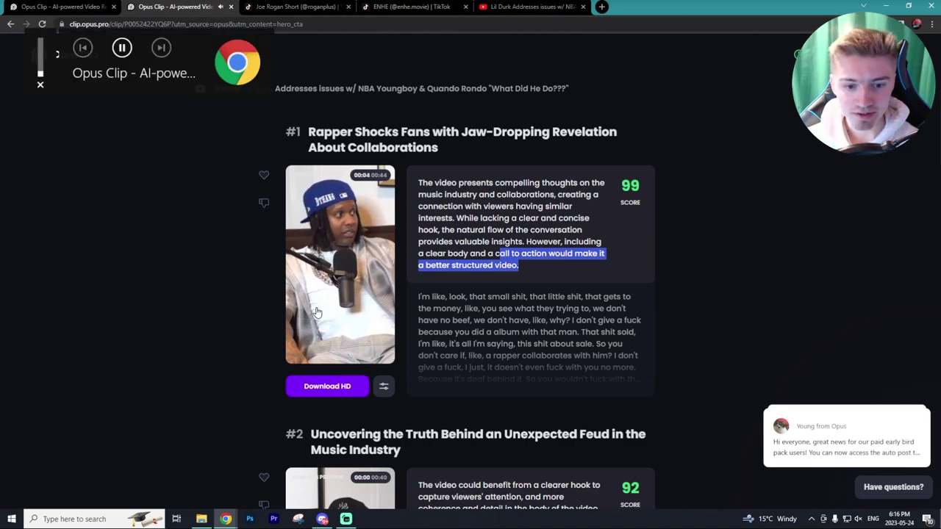
click(356, 330)
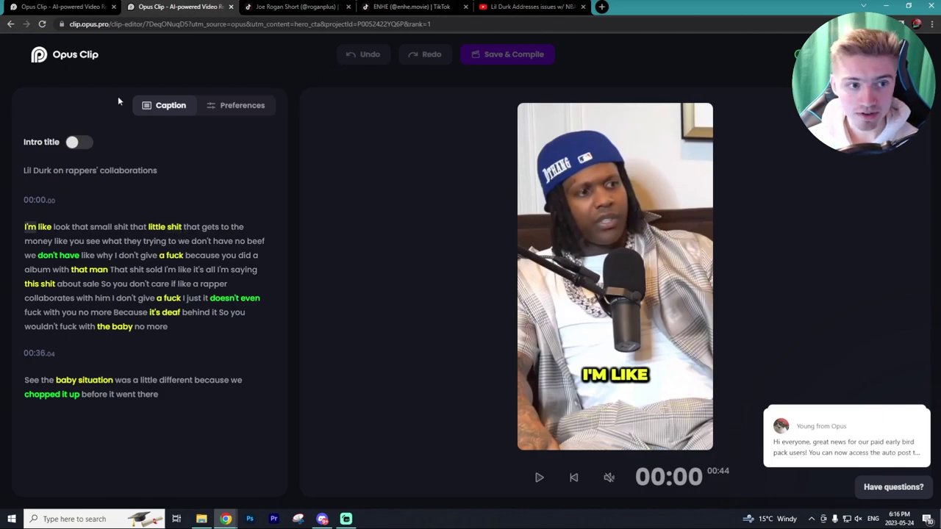
Step: Reopen clip #1 in the editor and highlight the word 'rapper' in green
key(alt+Left)
click(383, 404)
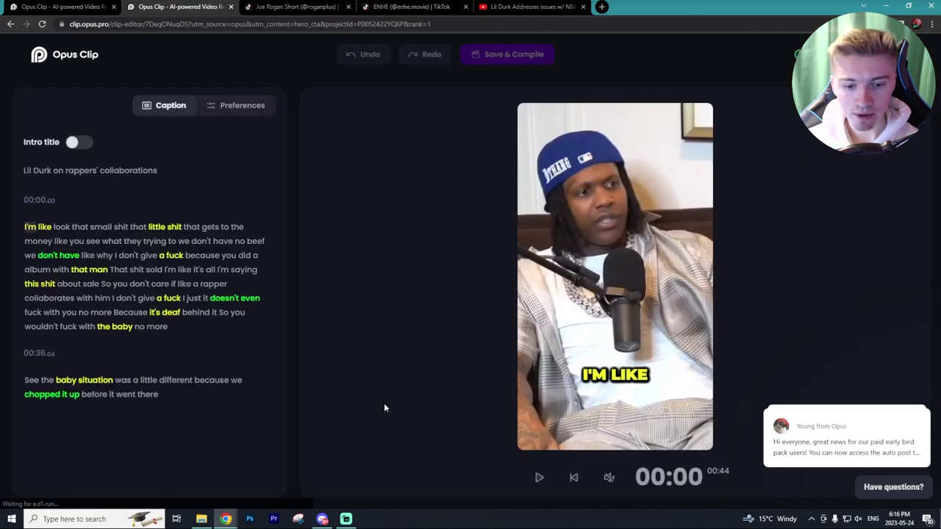
click(193, 299)
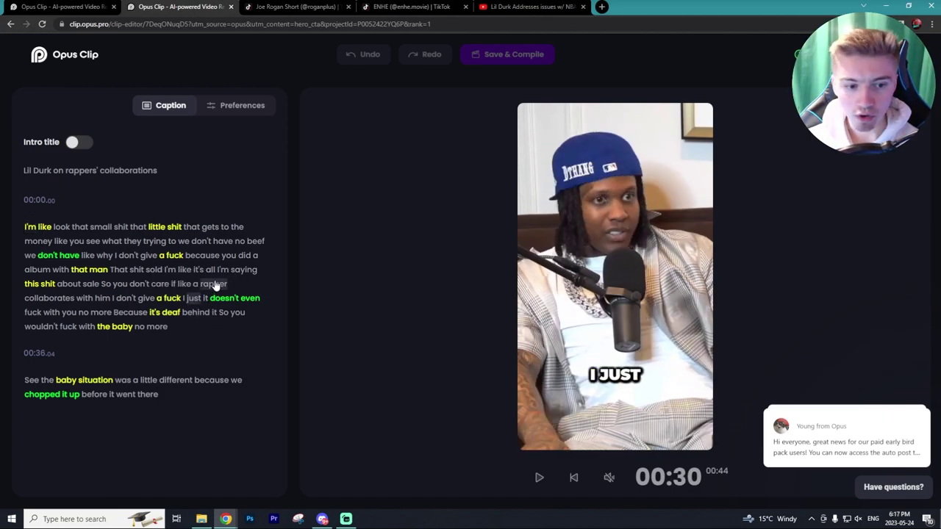
click(214, 285)
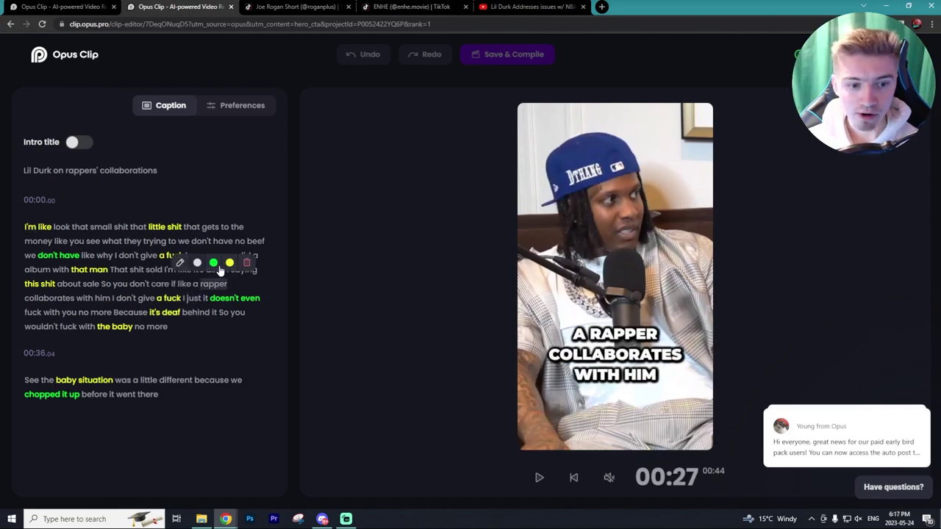
click(213, 263)
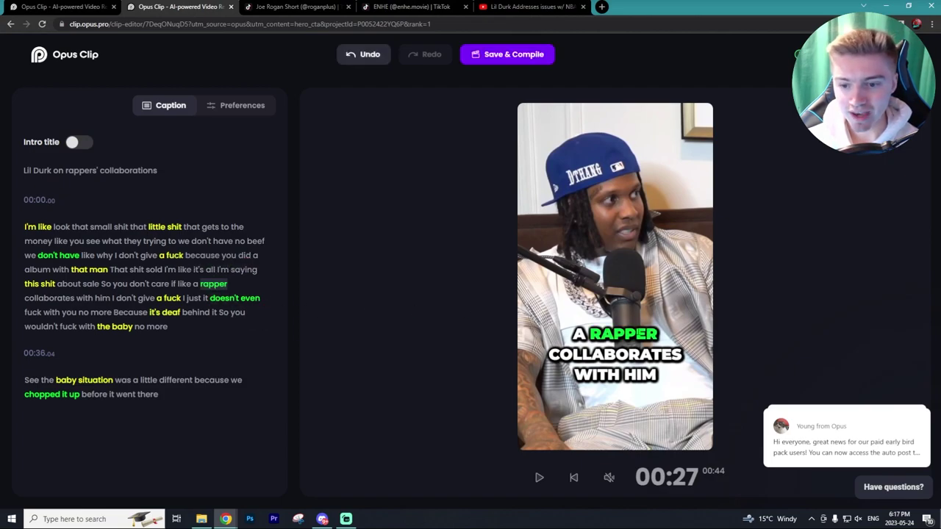
Step: Delete the word 'a' before 'rapper' and show the caption preferences
click(197, 284)
key(BackSpace)
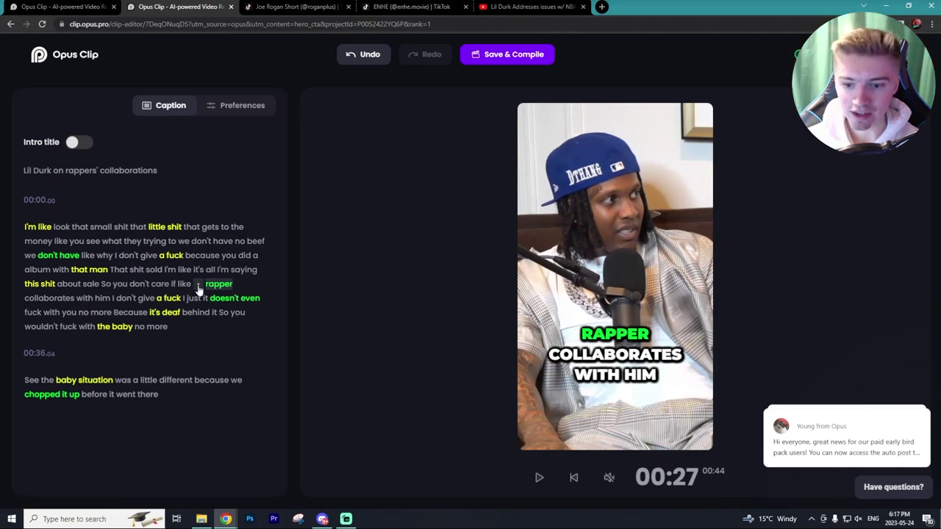
click(223, 105)
click(191, 105)
click(209, 106)
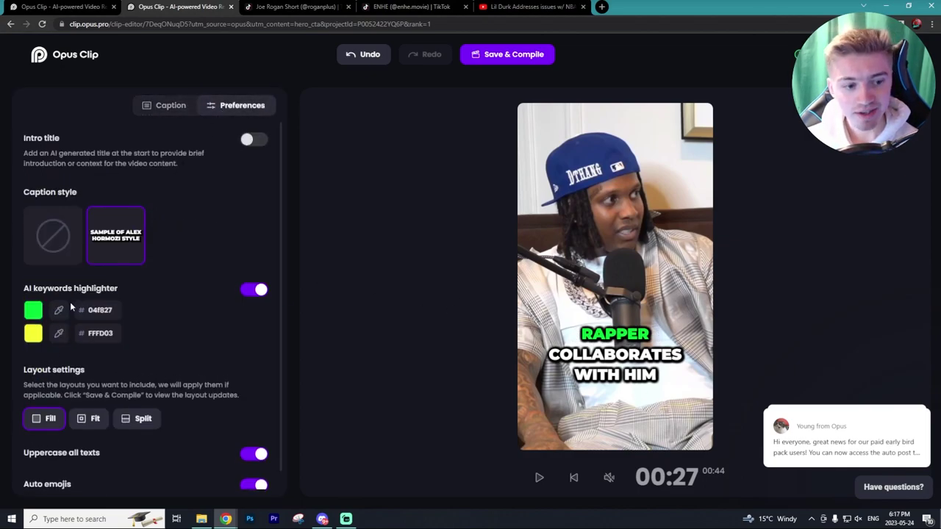
Step: Set the first highlight colour to the cap's blue 253A7B and include the Split layout option
scroll(59, 309, down, 1)
click(59, 291)
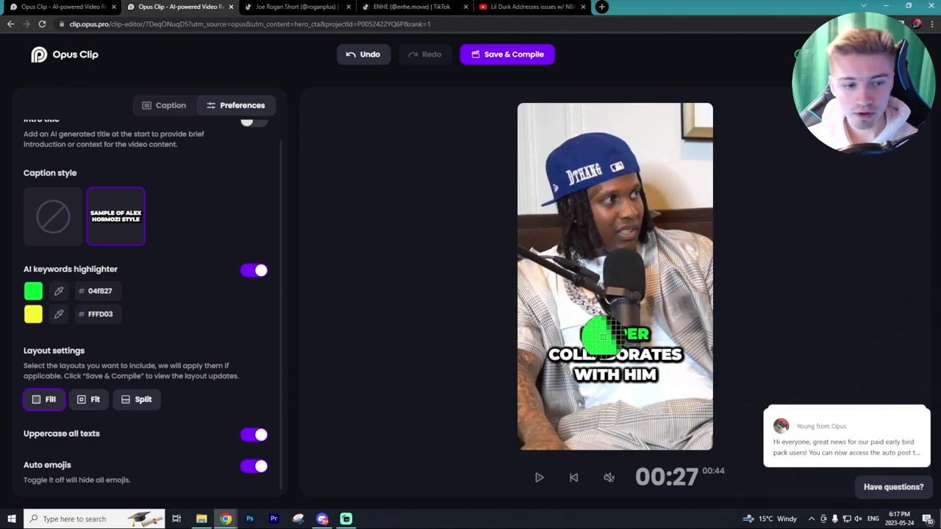
click(599, 147)
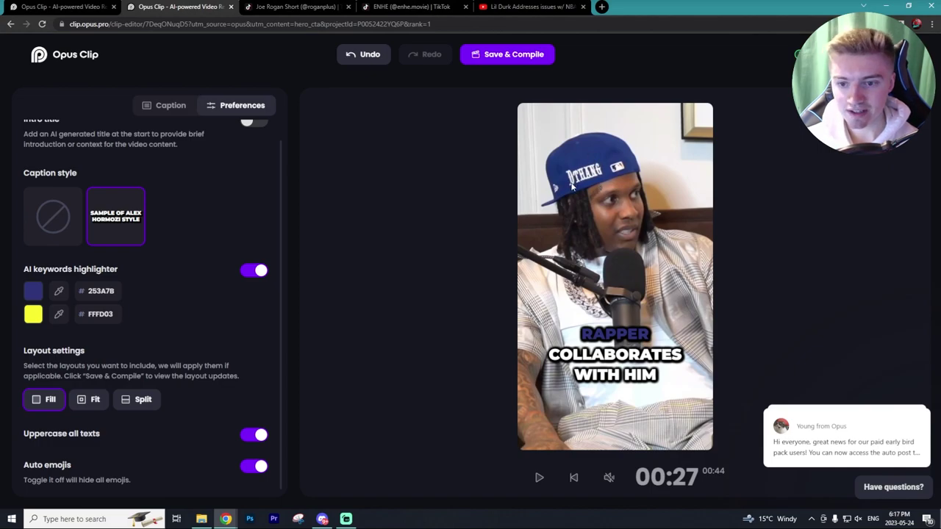
click(136, 399)
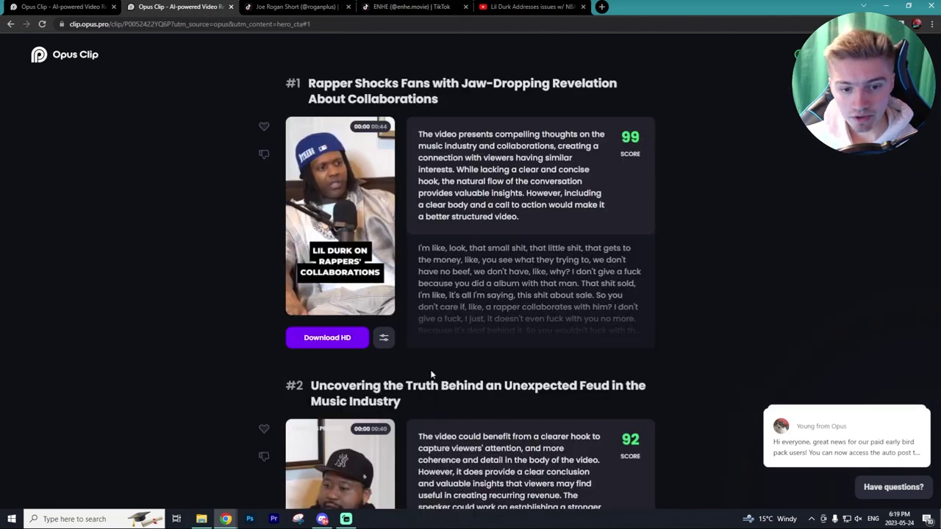
Step: Download clip #1 in HD as the MP4 'Rapper Shocks Fa….mp4'
click(328, 338)
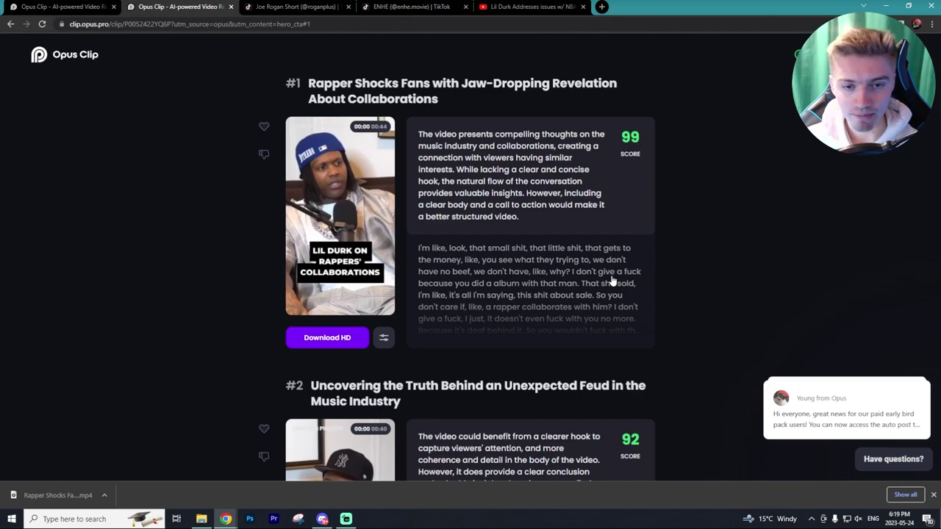
scroll(456, 169, up, 1)
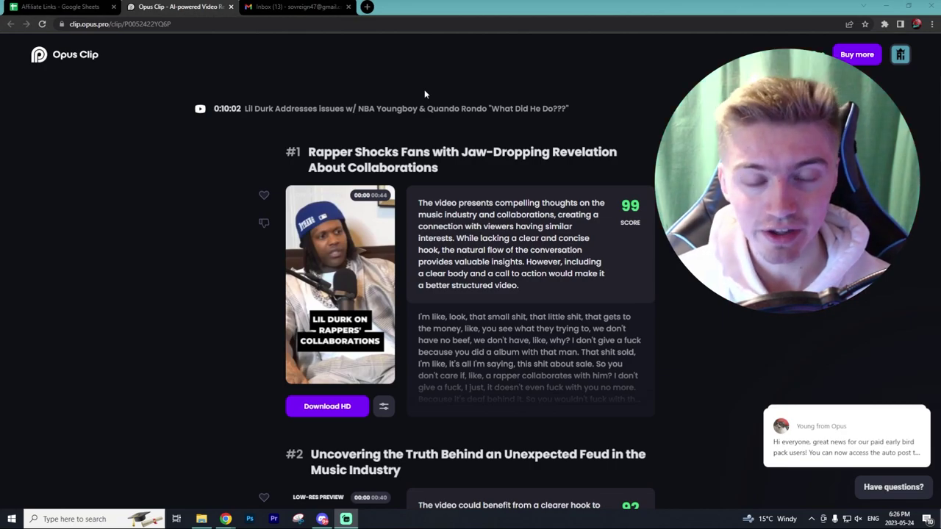
click(65, 7)
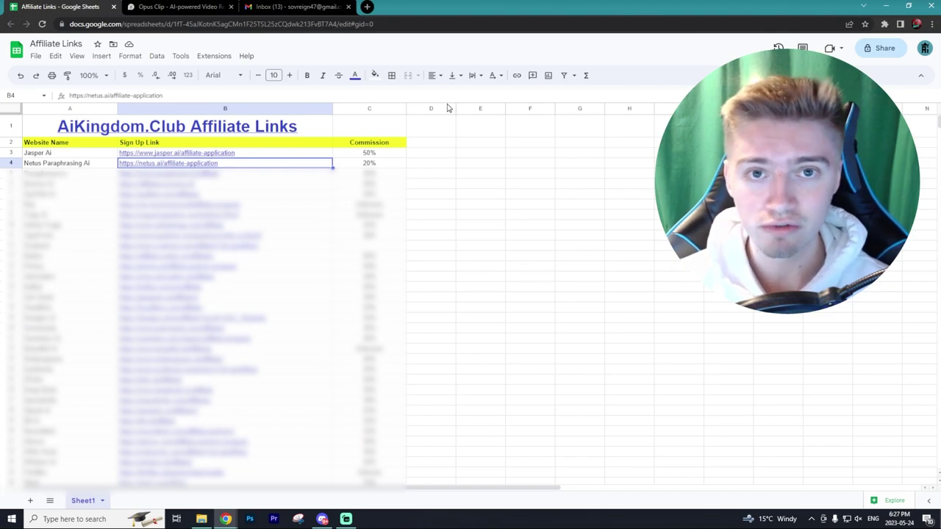
key(ctrl+Tab)
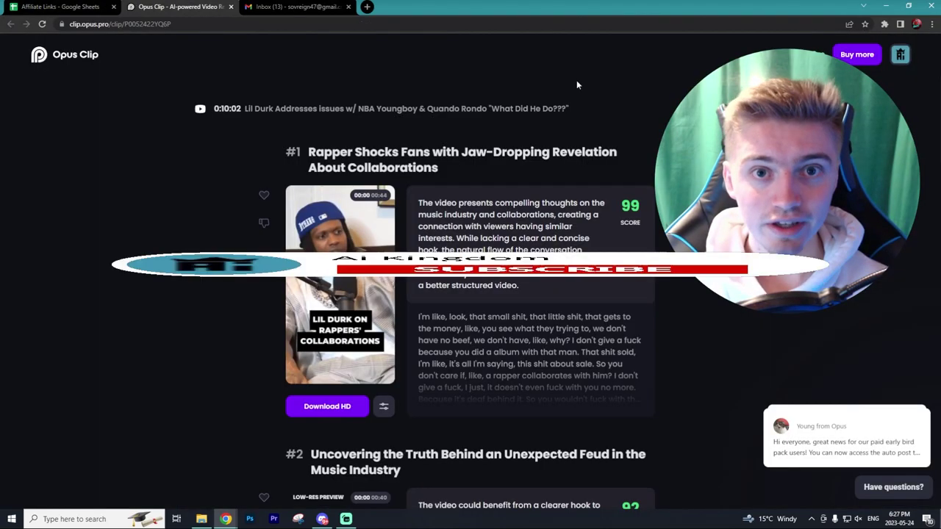